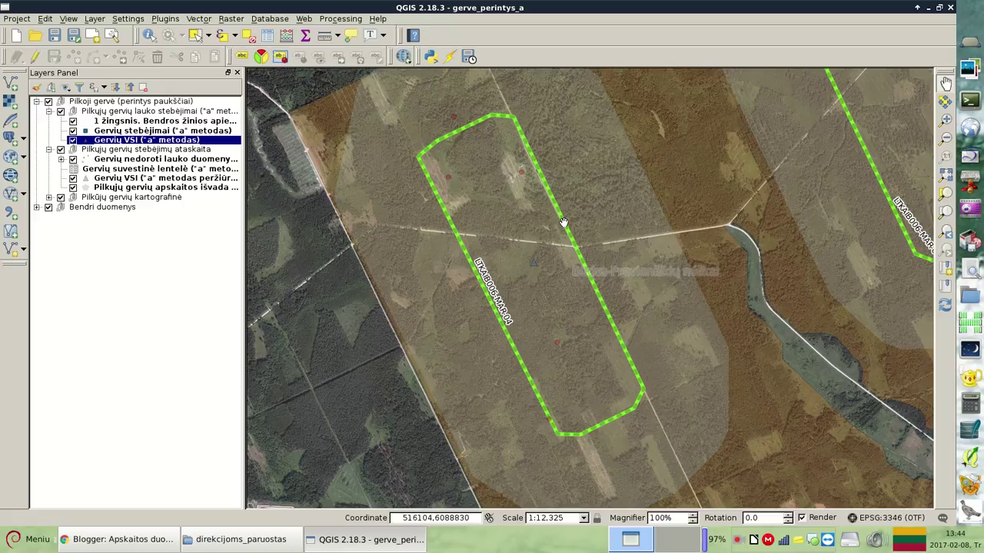
- Collapse the "Pilkųjų gervių stebėjimų ataskaita" layer group and leave the field observations group "Pilkųjų gervių lauko stebėjimai" expanded
left_click(114, 123)
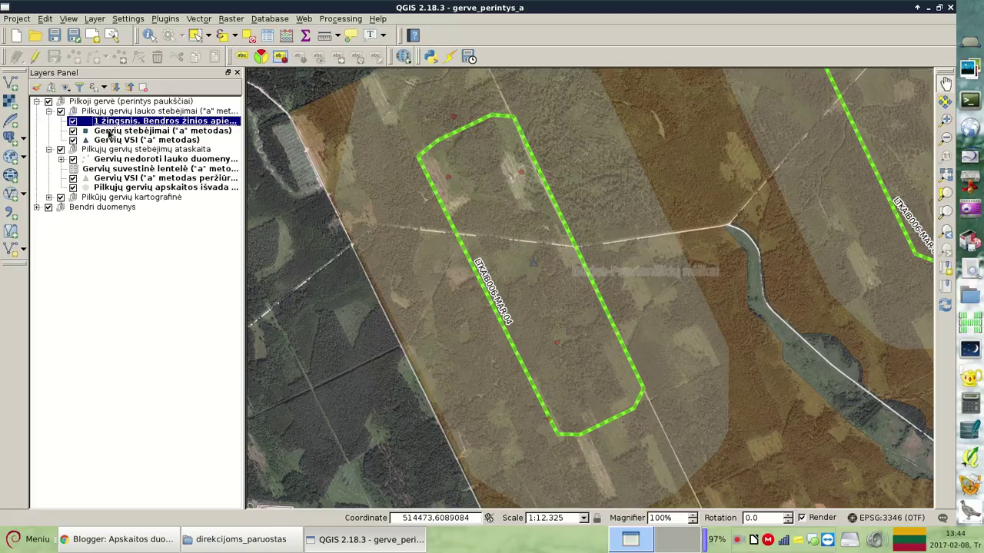
left_click(48, 111)
left_click(47, 131)
left_click(48, 122)
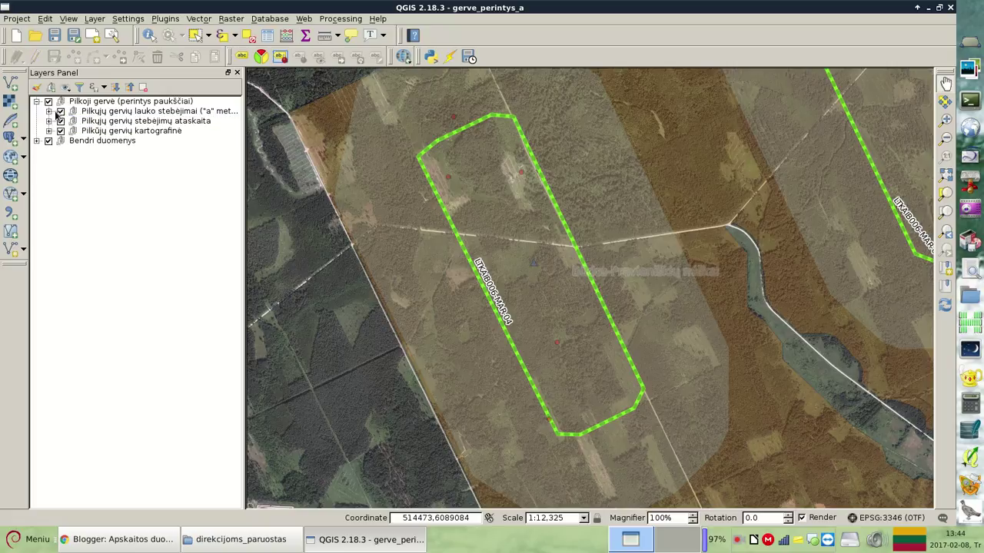
left_click(78, 113)
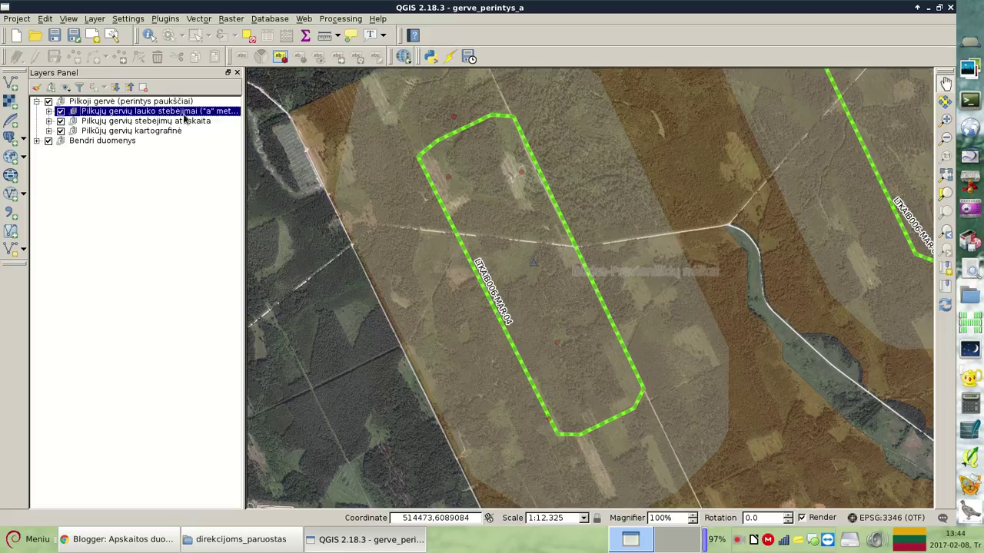
left_click(49, 112)
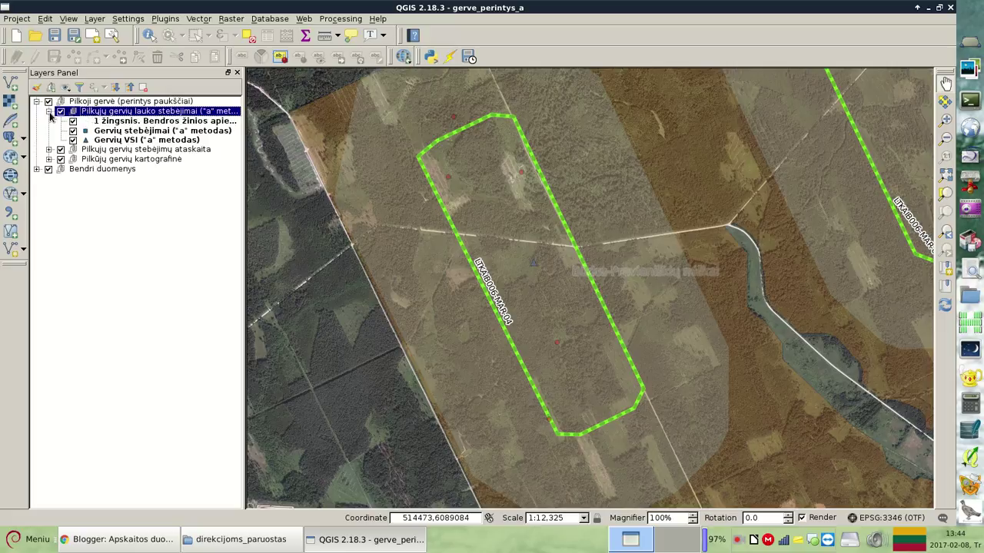
left_click(148, 121)
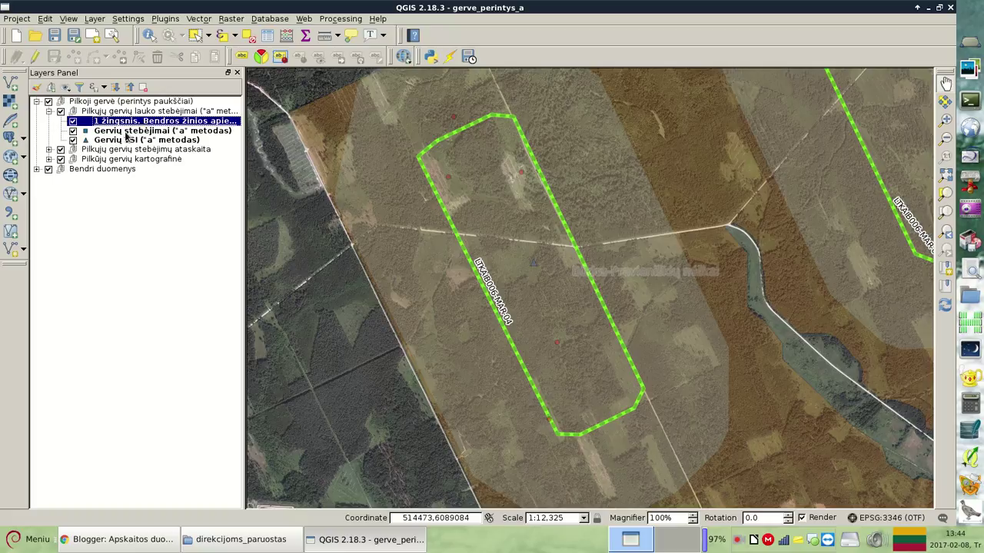
left_click(127, 132)
left_click(128, 142)
left_click(130, 132)
left_click(133, 121)
left_click(125, 133)
left_click(123, 142)
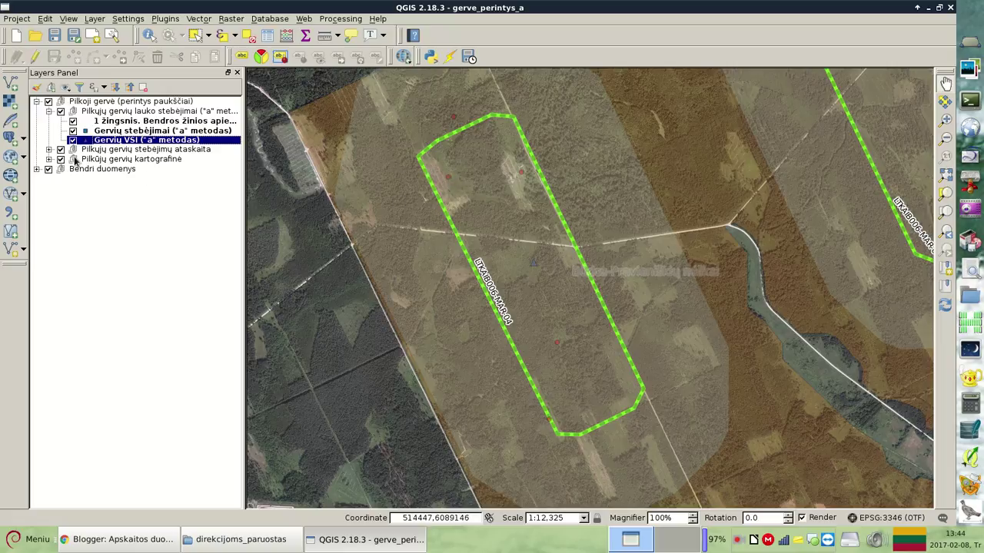
- Review the attribute table of the "Gervių nedoroti lauko duomenys ("a" metodas)" layer in the "Pilkųjų gervių stebėjimų ataskaita" group and close it
left_click(48, 149)
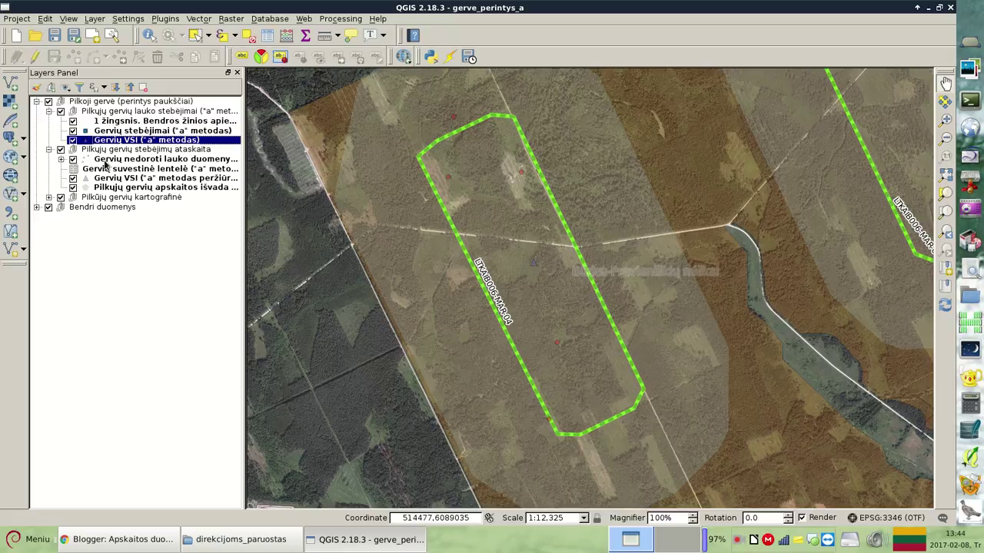
left_click(108, 159)
left_click(268, 39)
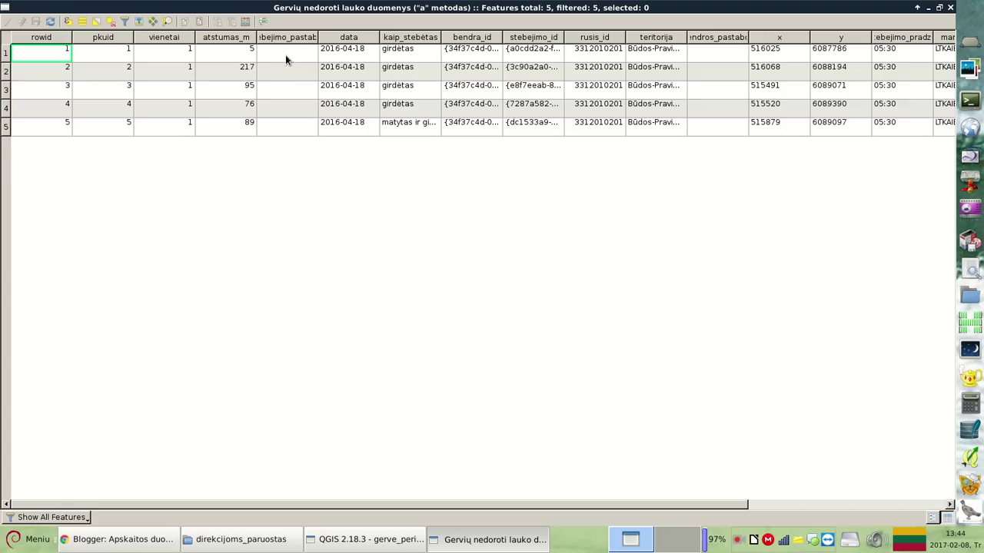
left_click(327, 127)
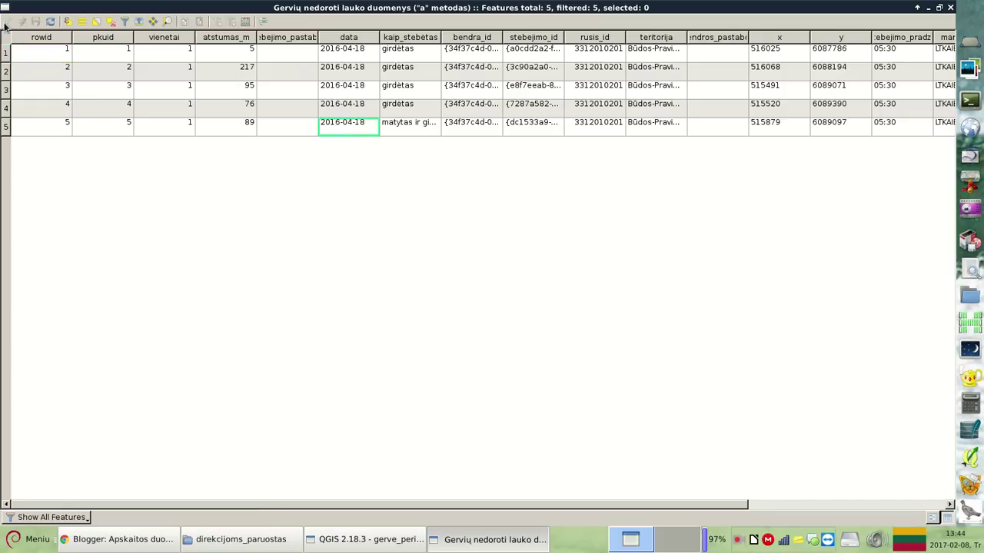
left_click(949, 8)
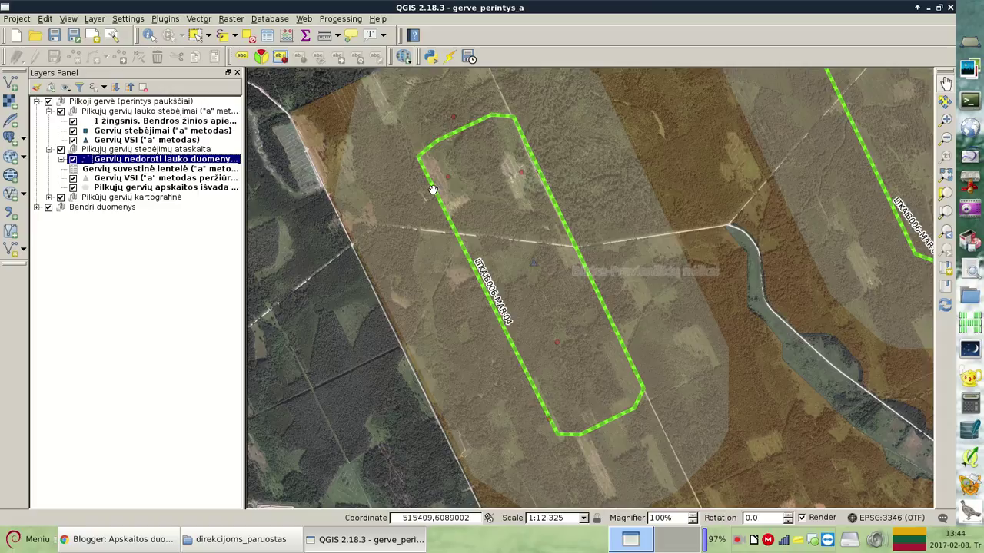
- Switch the visibility of the "Pilkųjų gervių stebėjimų ataskaita" group off and back on
left_click(61, 149)
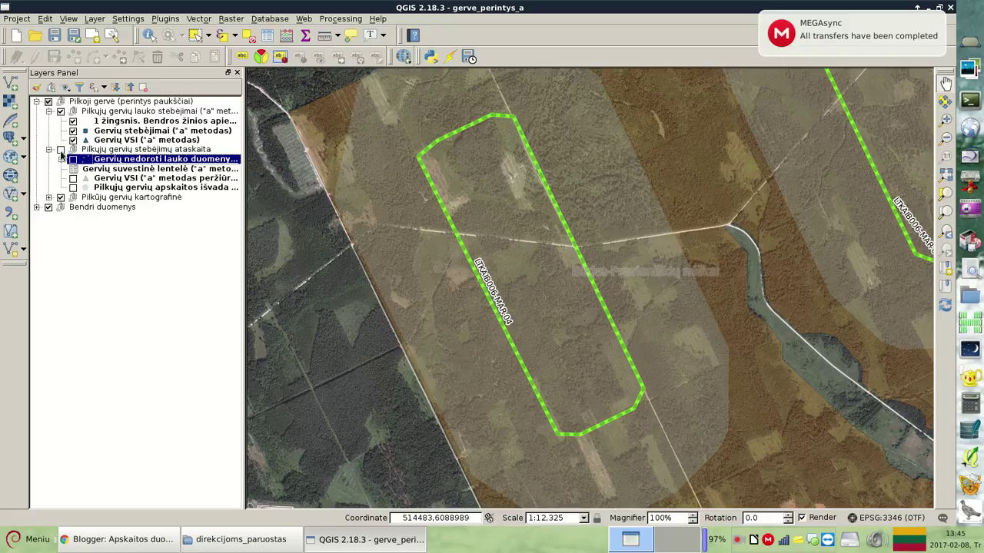
left_click(60, 150)
right_click(737, 541)
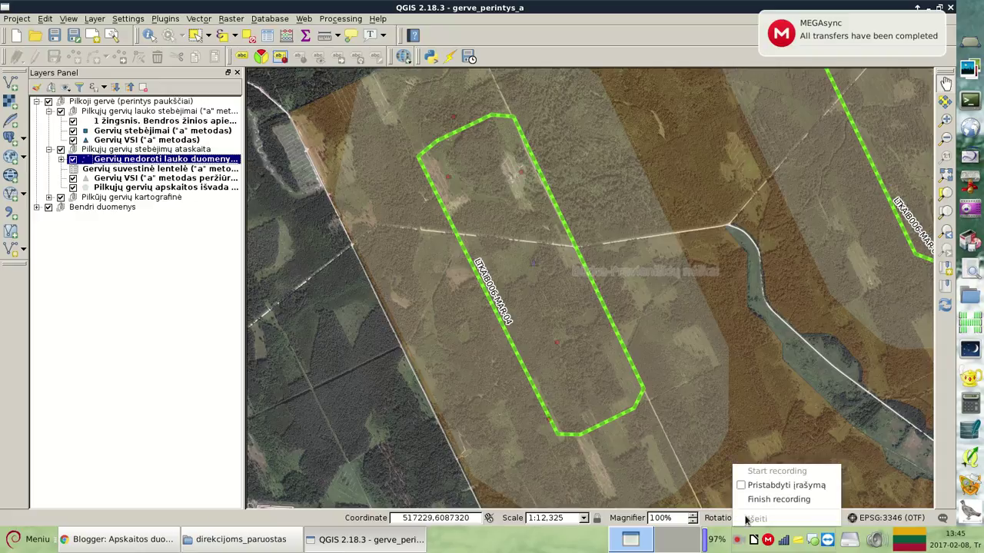
left_click(131, 160)
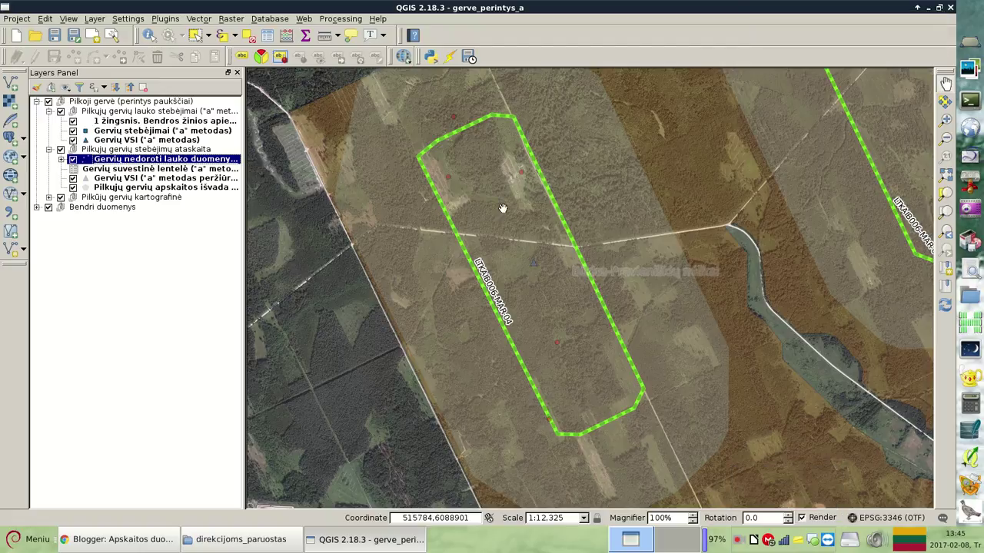
- Collapse the "Pilkųjų gervių stebėjimų ataskaita" group and clear the filter expression of the "Gervių stebėjimai ("a" metodas)" layer
left_click(48, 150)
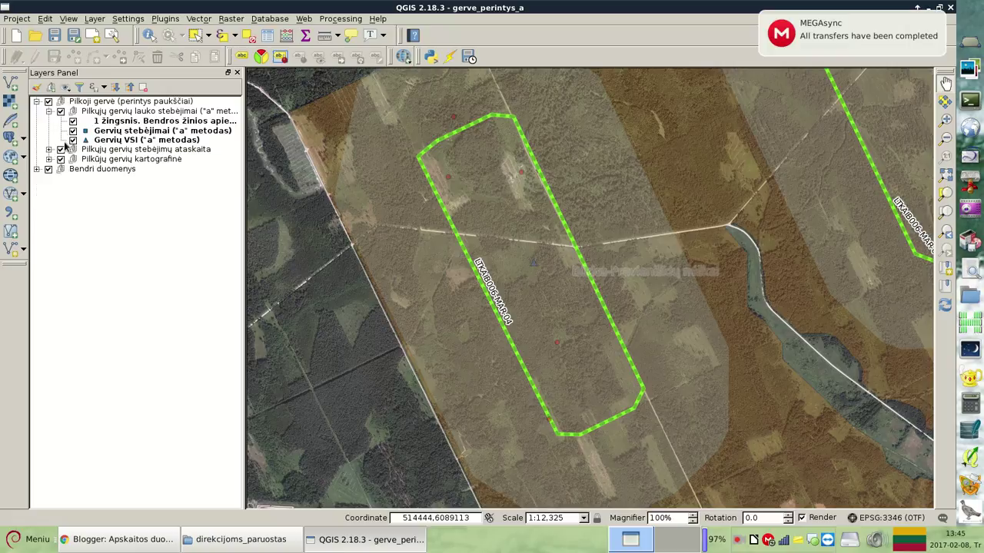
left_click(129, 121)
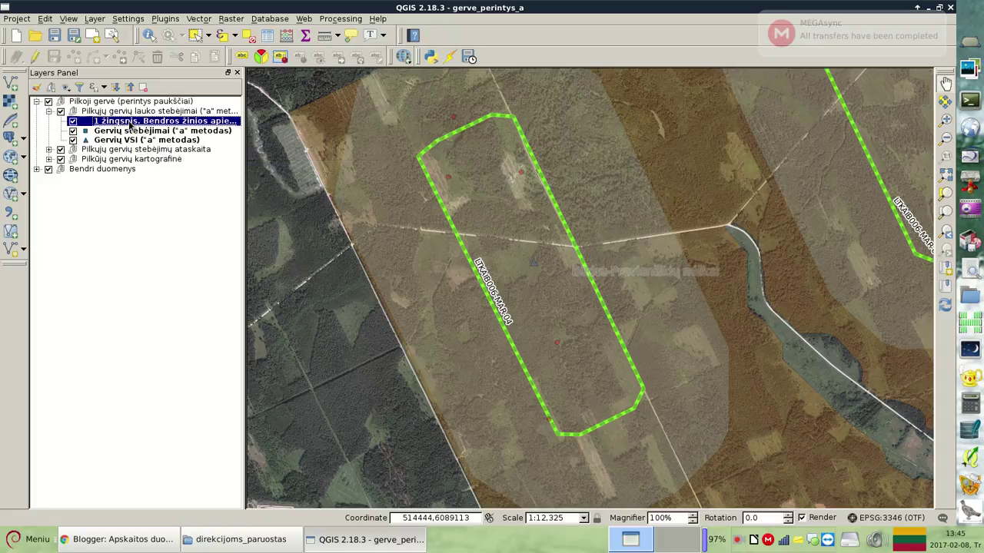
left_click(132, 132)
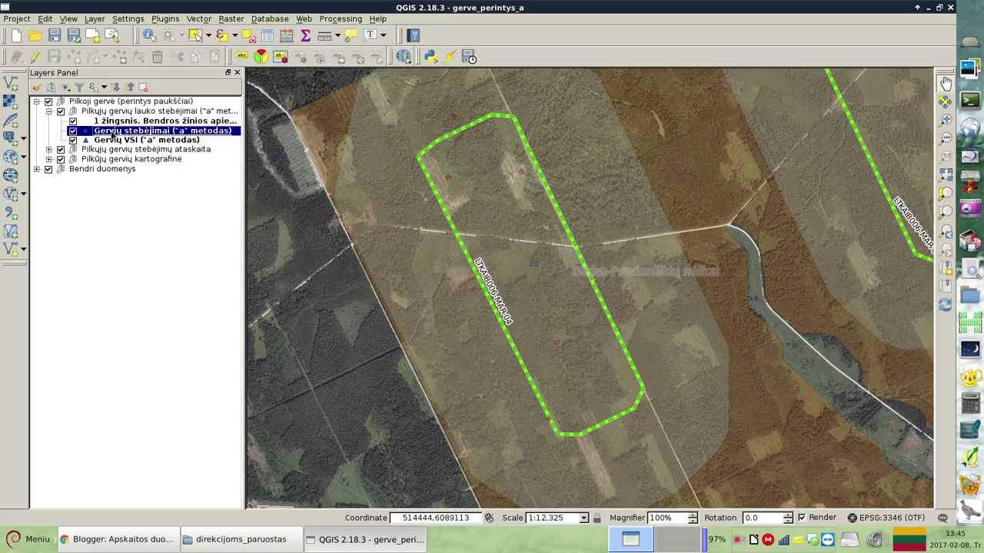
right_click(112, 135)
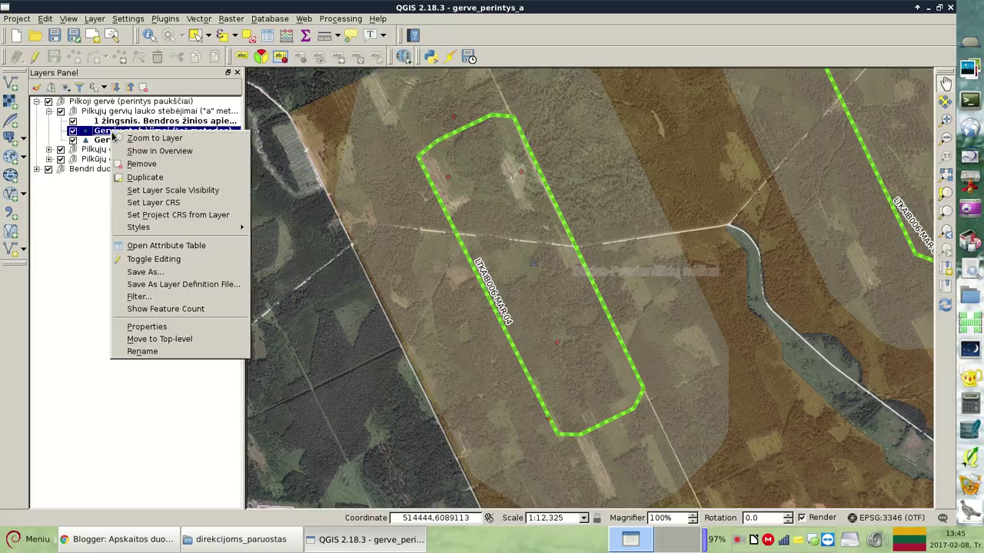
left_click(176, 301)
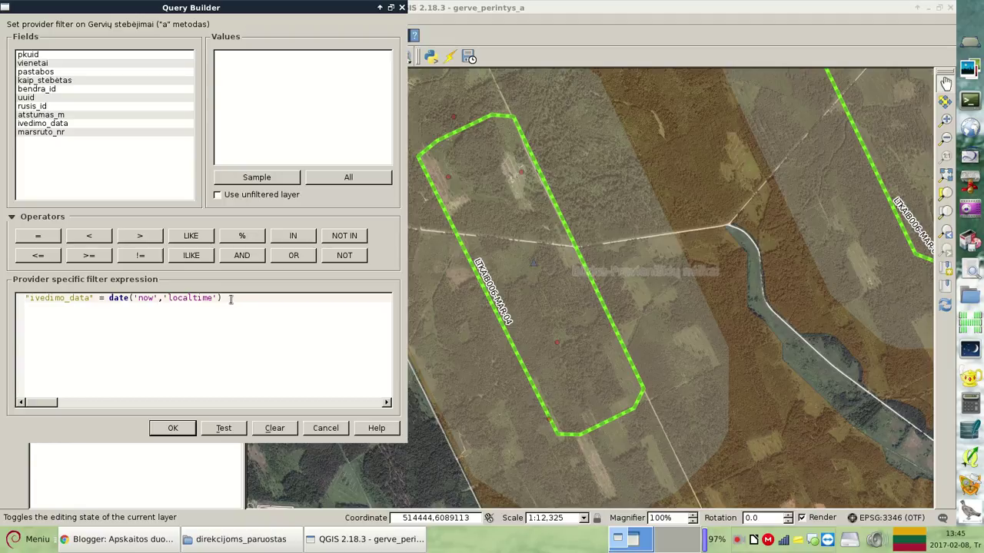
left_click(278, 431)
left_click(173, 430)
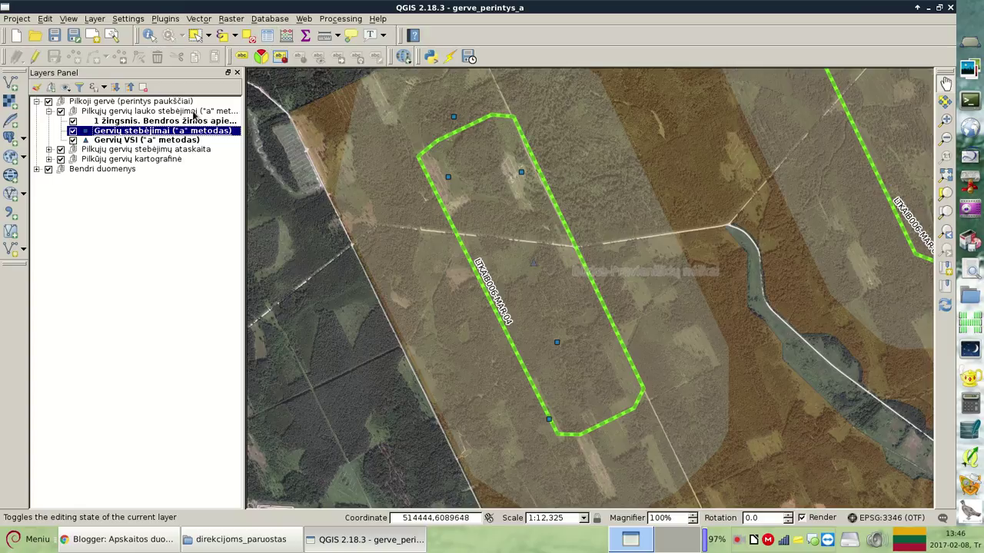
- Start editing the attribute table of "Gervių stebėjimai ("a" metodas)" and set the first record's observation type (matytas/girdėtas) to nestebėtas
right_click(181, 133)
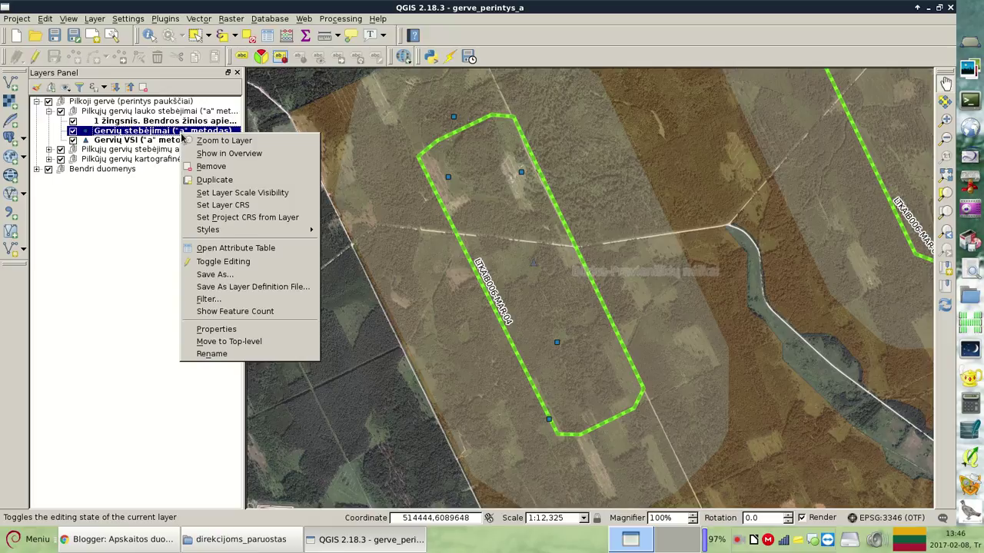
left_click(229, 248)
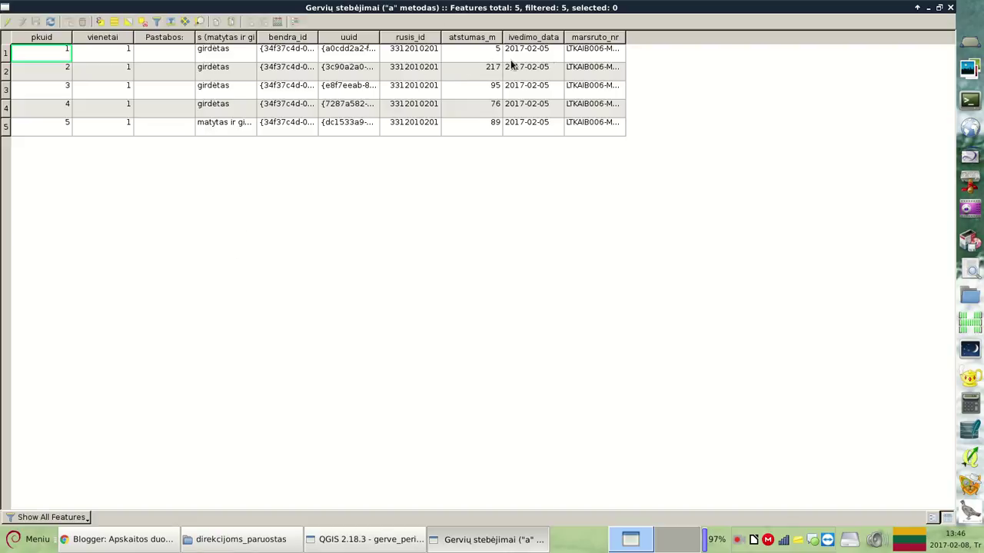
left_click(227, 54)
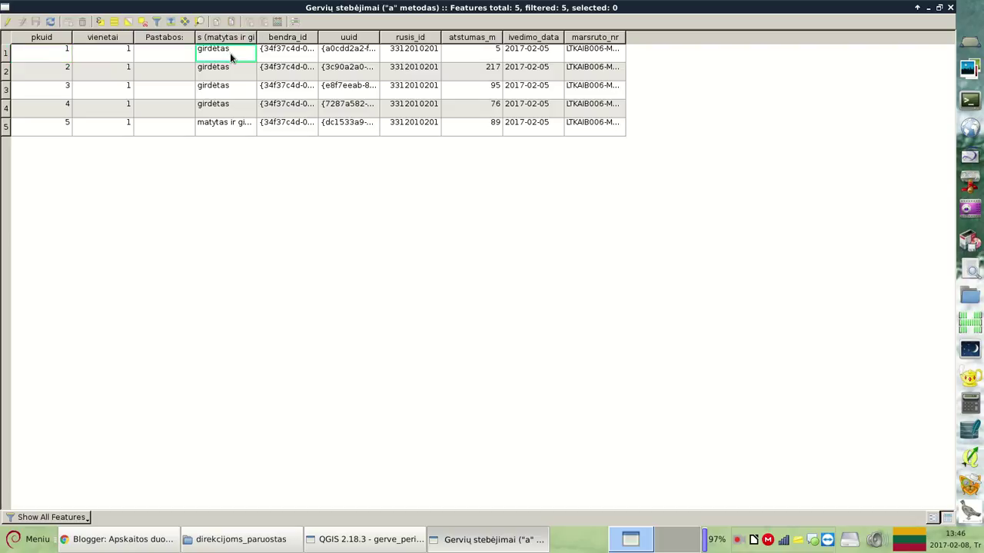
left_click(7, 21)
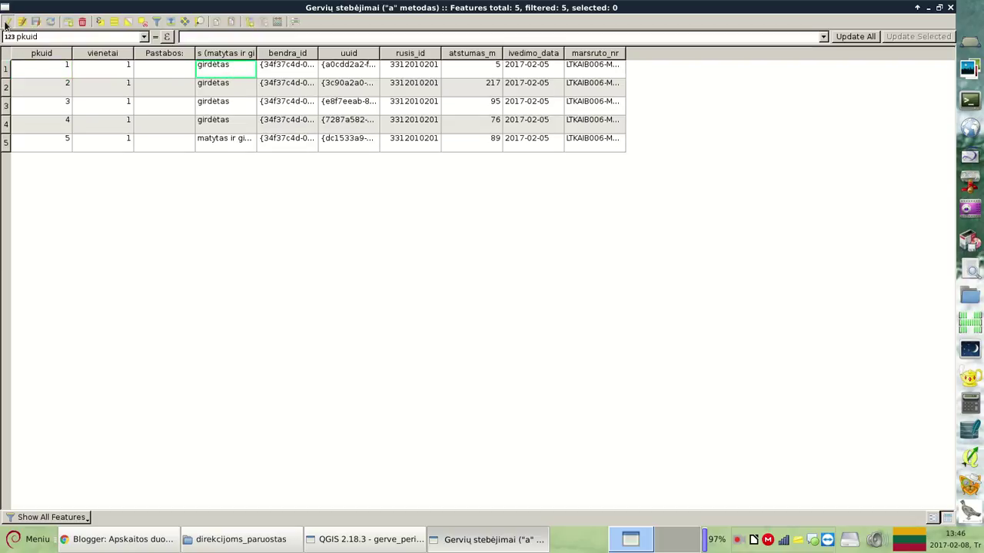
double_click(246, 69)
left_click(248, 70)
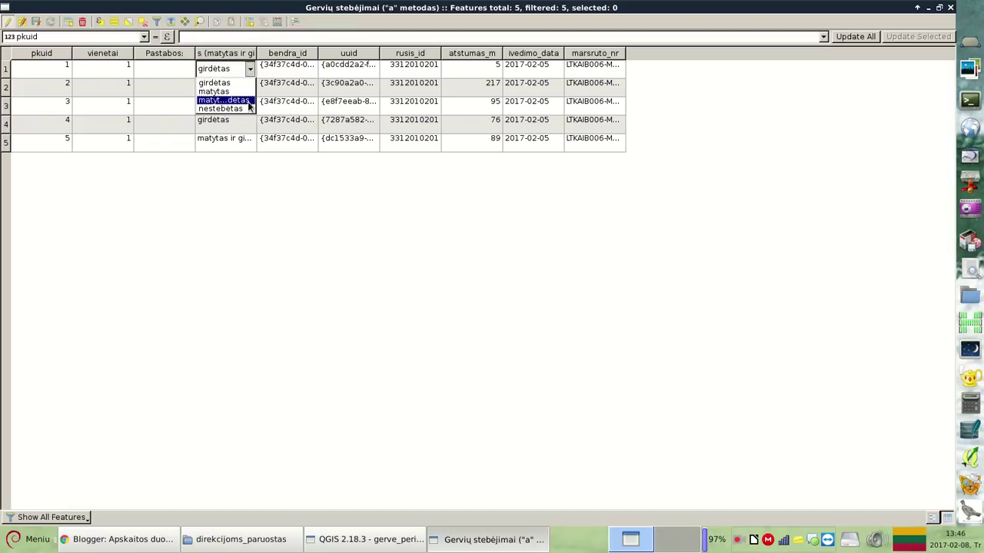
left_click(246, 101)
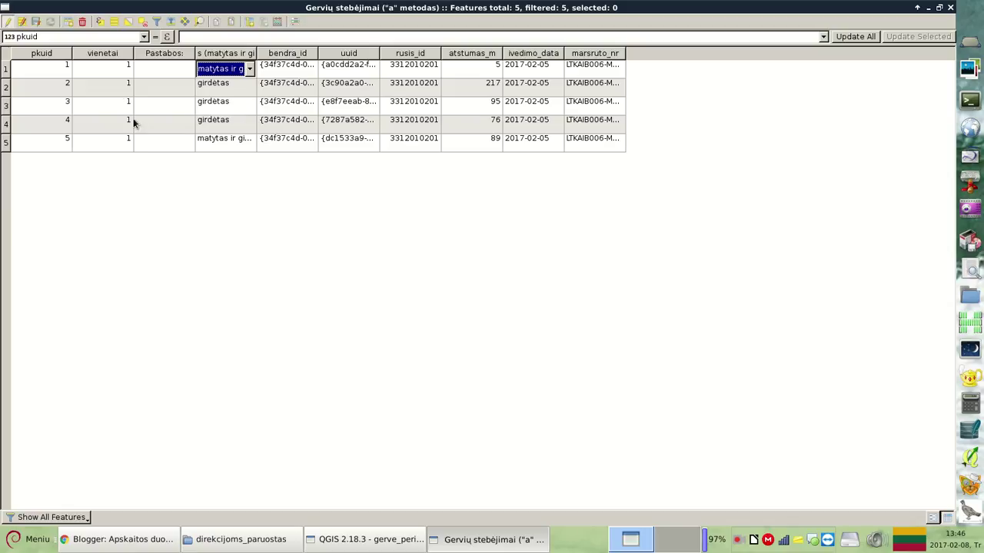
left_click(249, 70)
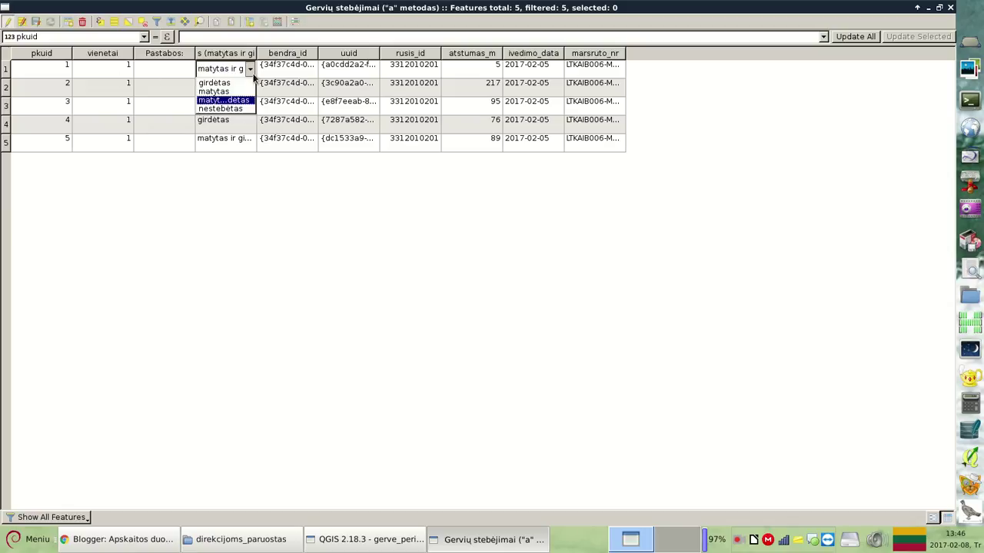
left_click(227, 107)
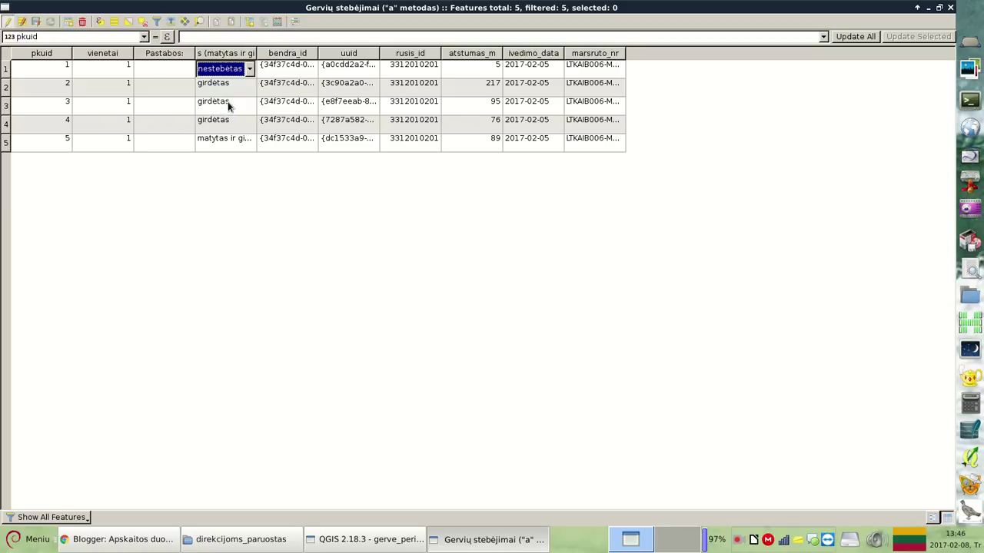
- Set the first record's vienetai value to 0, end the table's editing session and close the attribute table
double_click(123, 69)
key("BackSpace")
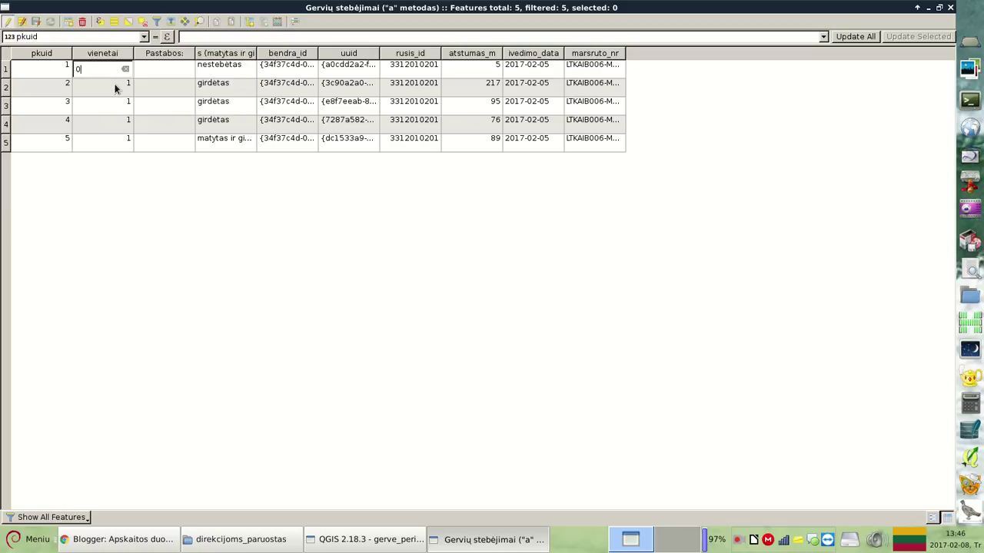
double_click(114, 88)
left_click(11, 23)
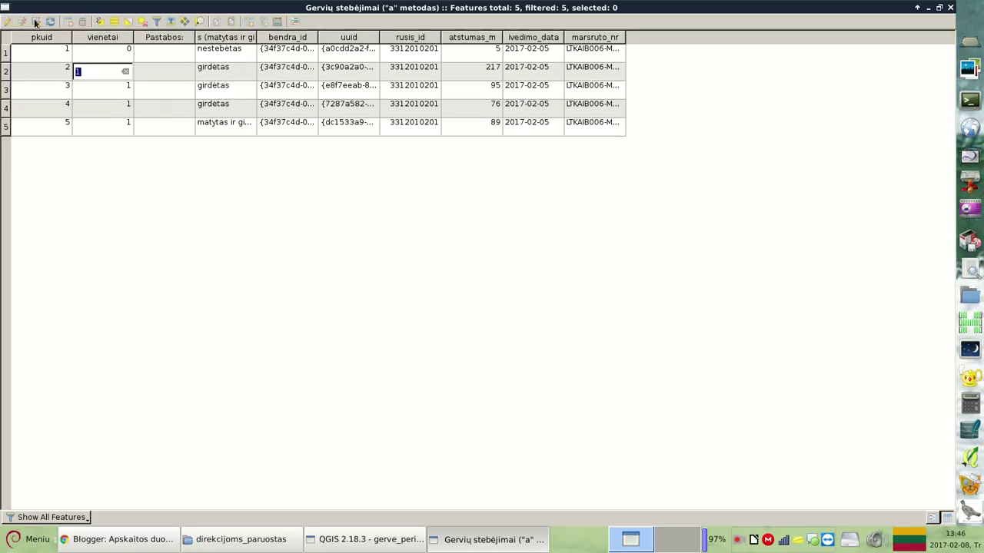
left_click(949, 7)
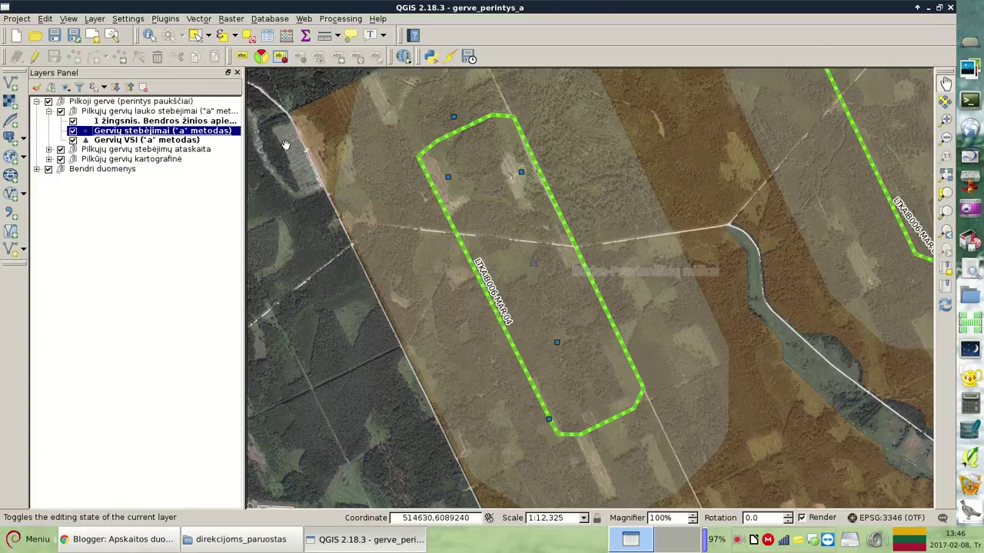